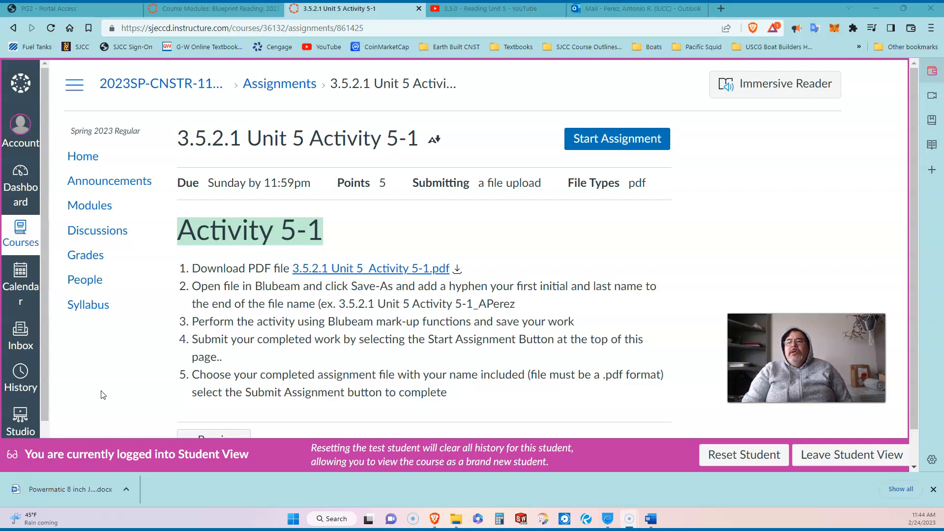
Preview 3.5.2.1 Unit 5_Activity 5-1.pdf in Canvas and scroll through the Sketching Lines worksheet
{"action": "left_click", "coordinate": [104, 393]}
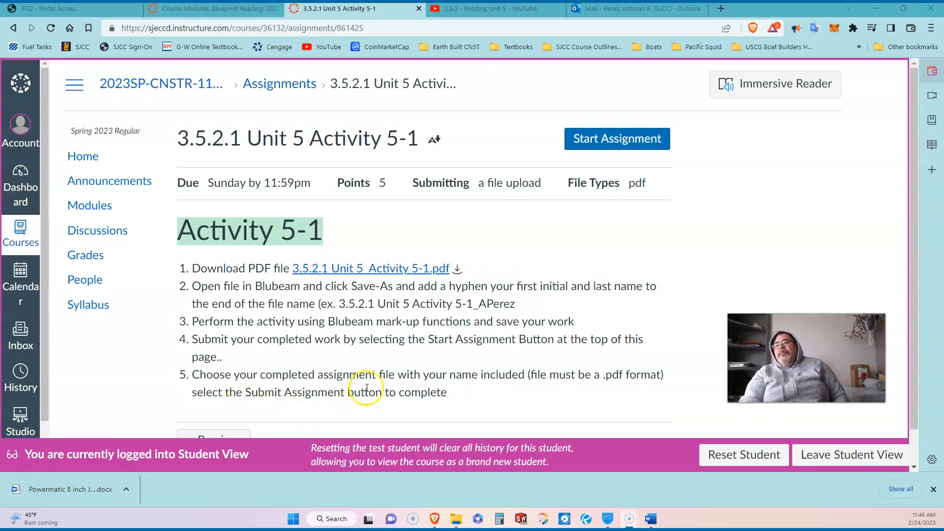
{"action": "left_click", "coordinate": [352, 269]}
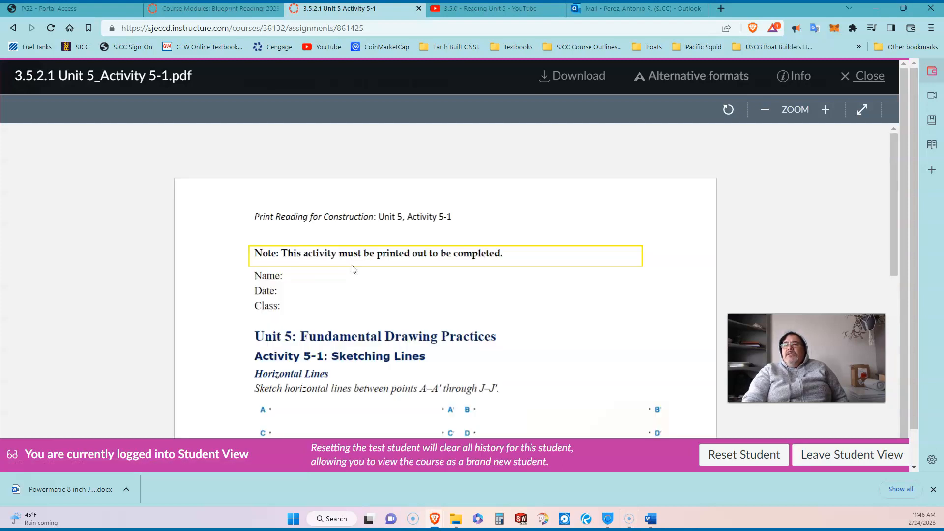
{"action": "scroll", "coordinate": [465, 340], "scroll_direction": "down", "scroll_amount": 10}
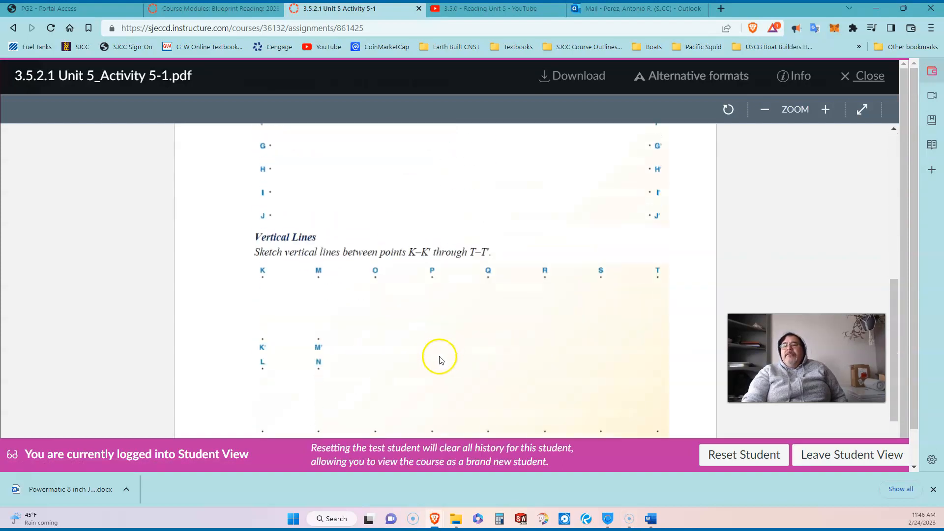
{"action": "scroll", "coordinate": [441, 357], "scroll_direction": "up", "scroll_amount": 10}
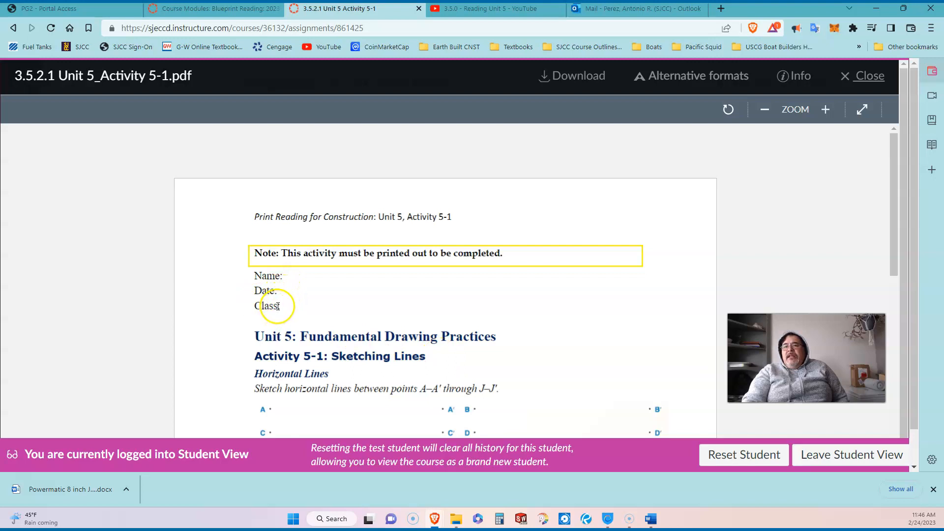
{"action": "scroll", "coordinate": [278, 306], "scroll_direction": "down", "scroll_amount": 3}
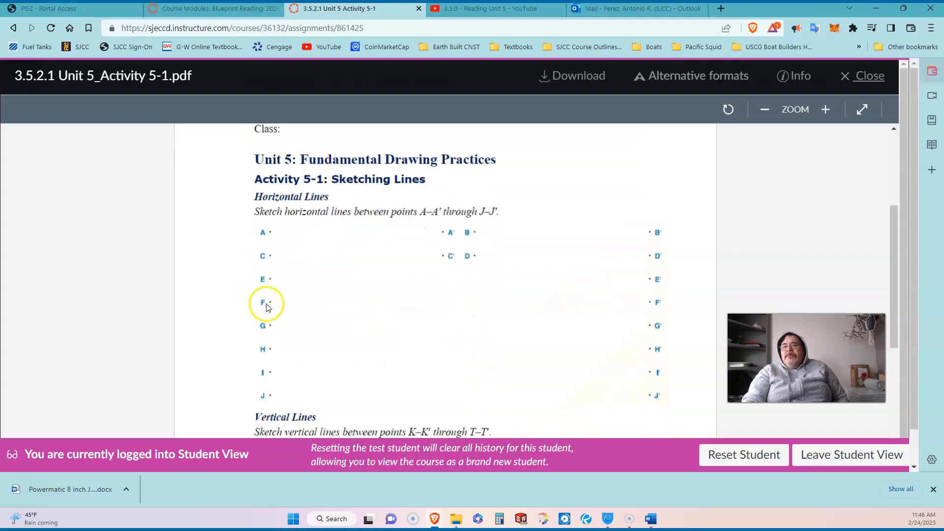
{"action": "scroll", "coordinate": [274, 295], "scroll_direction": "down", "scroll_amount": 1}
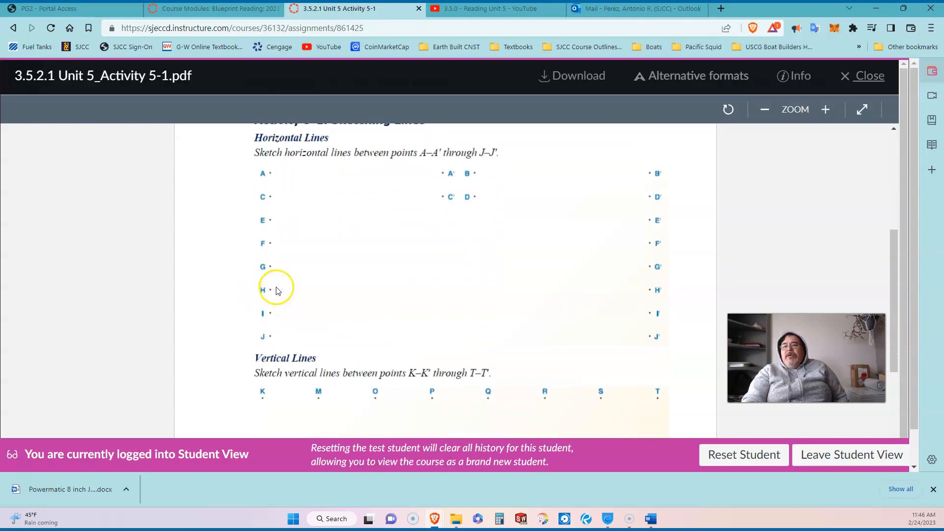
{"action": "scroll", "coordinate": [276, 290], "scroll_direction": "down", "scroll_amount": 2}
{"action": "scroll", "coordinate": [273, 283], "scroll_direction": "up", "scroll_amount": 4}
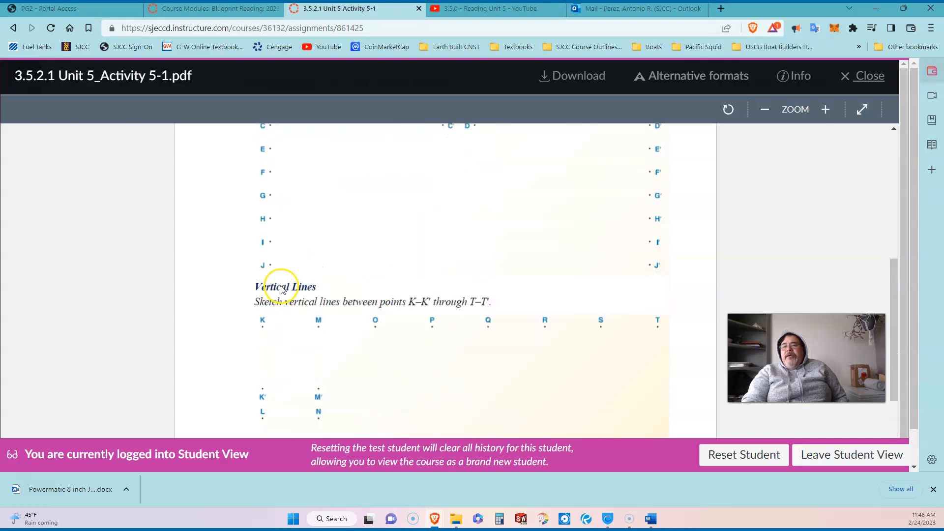
{"action": "scroll", "coordinate": [285, 290], "scroll_direction": "down", "scroll_amount": 1}
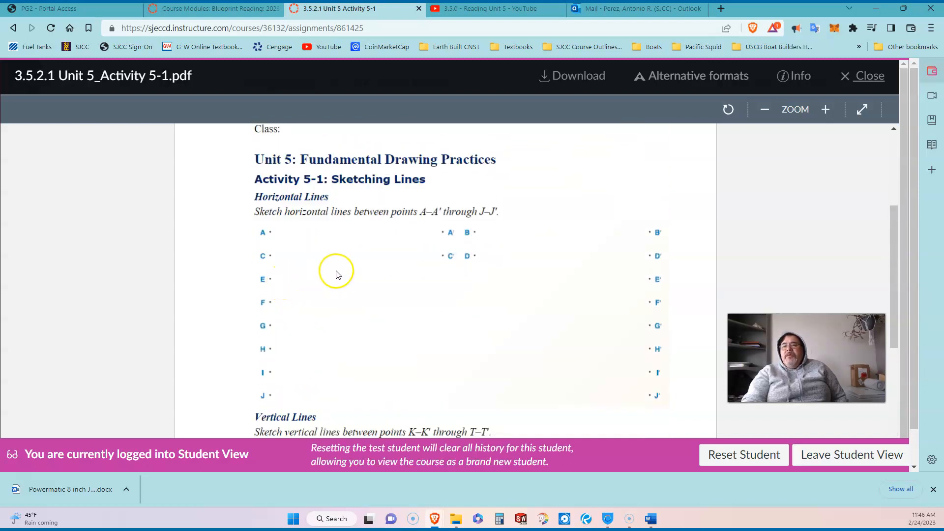
{"action": "scroll", "coordinate": [374, 315], "scroll_direction": "down", "scroll_amount": 3}
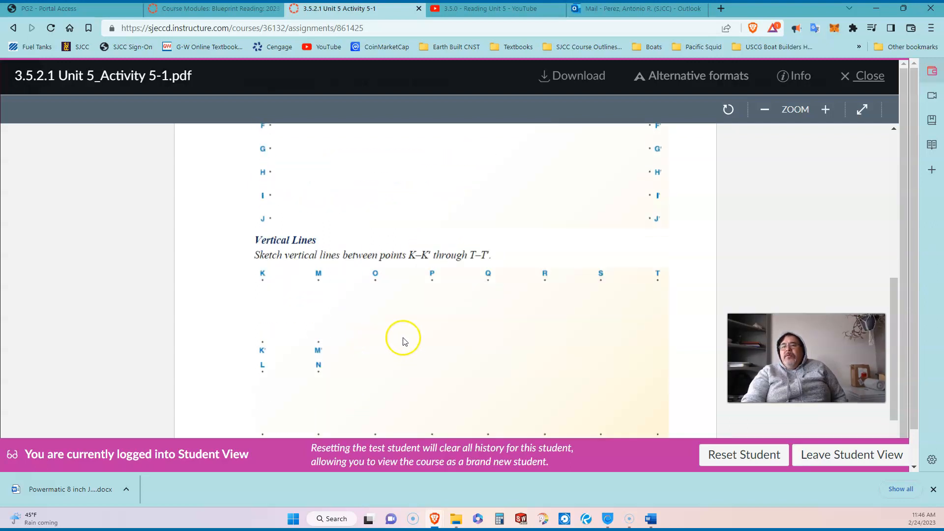
{"action": "scroll", "coordinate": [399, 334], "scroll_direction": "down", "scroll_amount": 2}
{"action": "scroll", "coordinate": [400, 337], "scroll_direction": "up", "scroll_amount": 7}
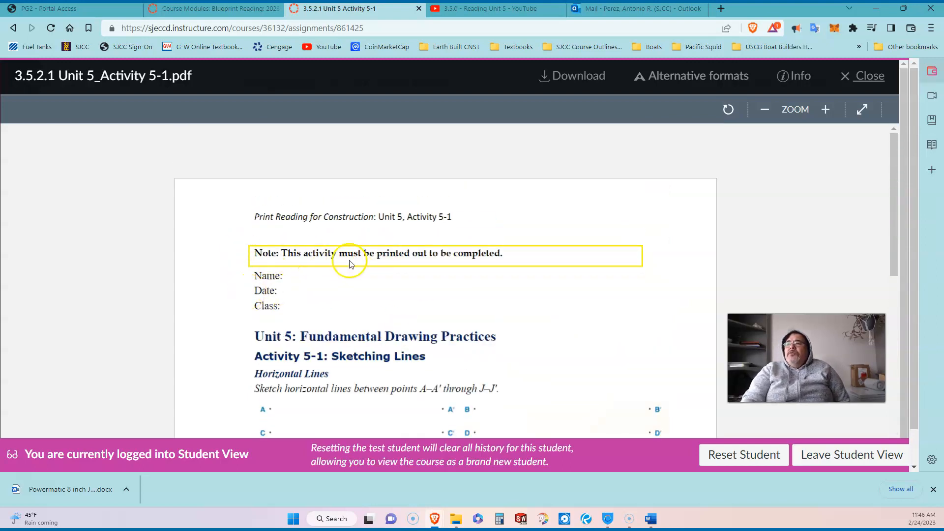
Download the Activity 5-1 PDF and save it to the Desktop
{"action": "left_click", "coordinate": [578, 78]}
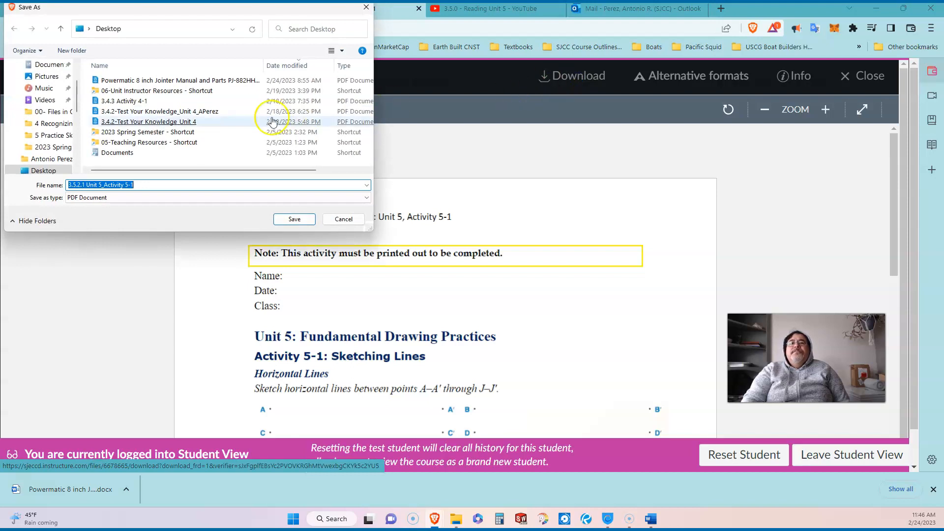
{"action": "left_click", "coordinate": [116, 34]}
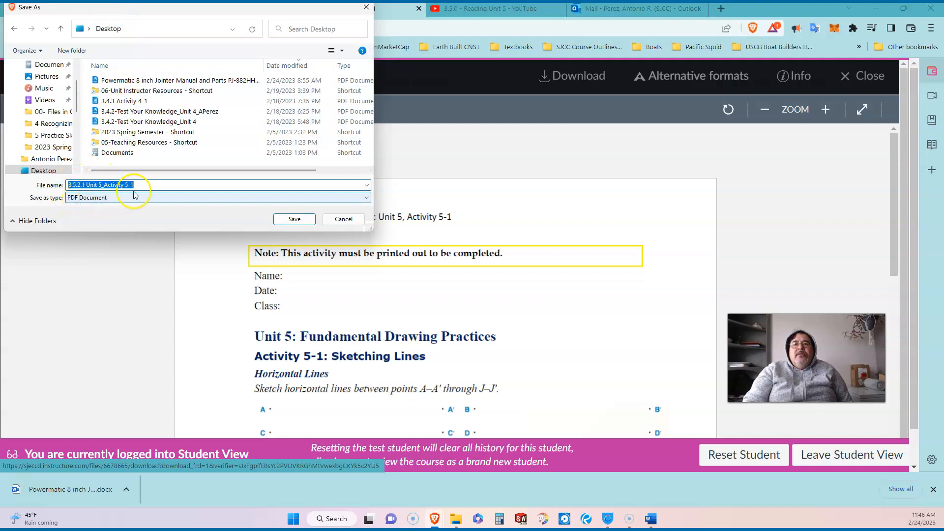
{"action": "left_click", "coordinate": [294, 223]}
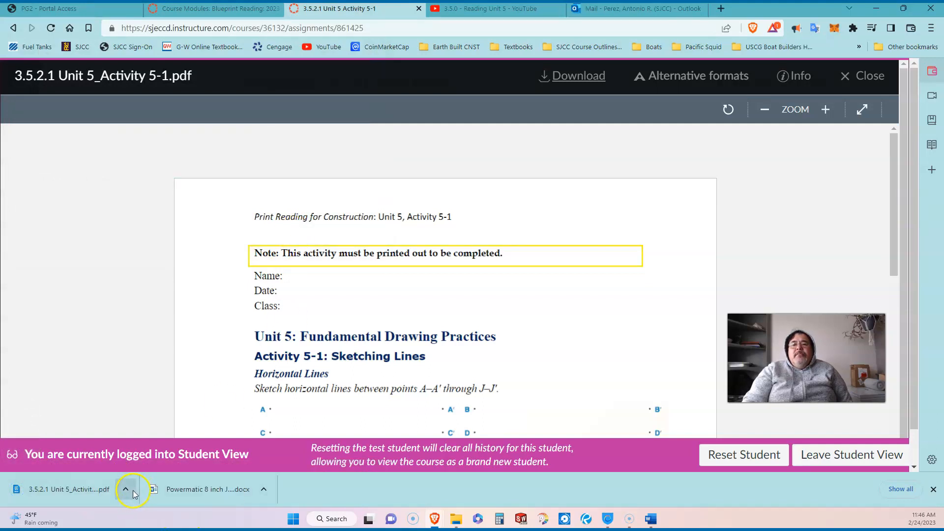
Open the downloaded PDF from the downloads bar, then close its tab to return to Canvas
{"action": "left_click", "coordinate": [126, 490]}
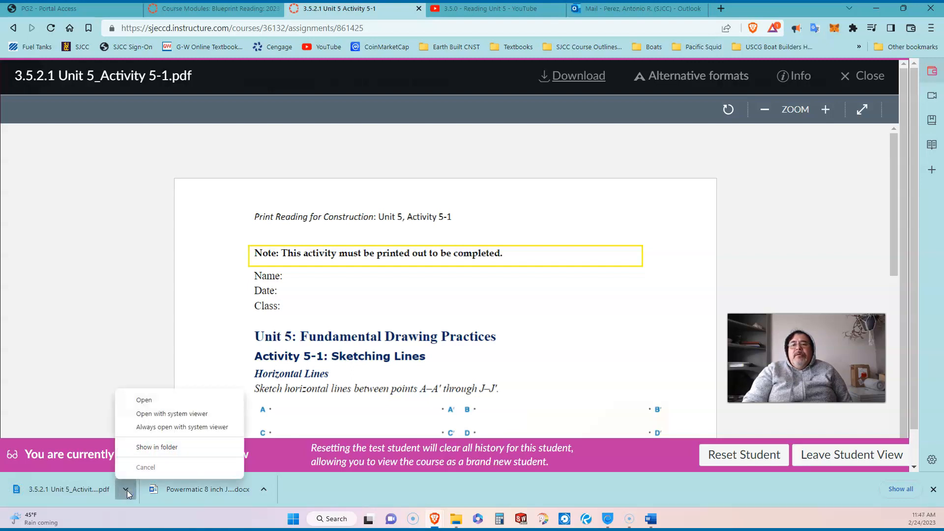
{"action": "left_click", "coordinate": [150, 396]}
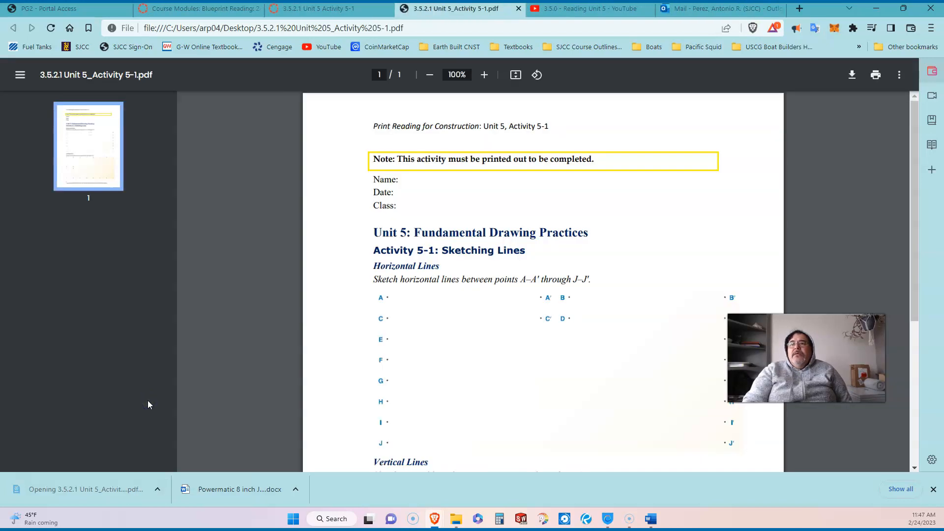
{"action": "left_click", "coordinate": [519, 9]}
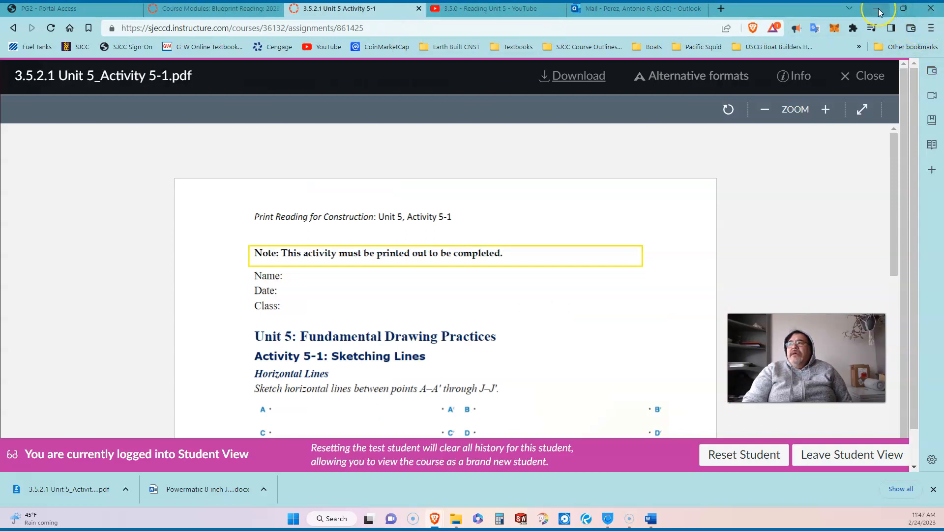
Open the downloaded Unit 5_Activity 5-1 PDF in Bluebeam Revu and maximize the window
{"action": "left_click", "coordinate": [199, 149]}
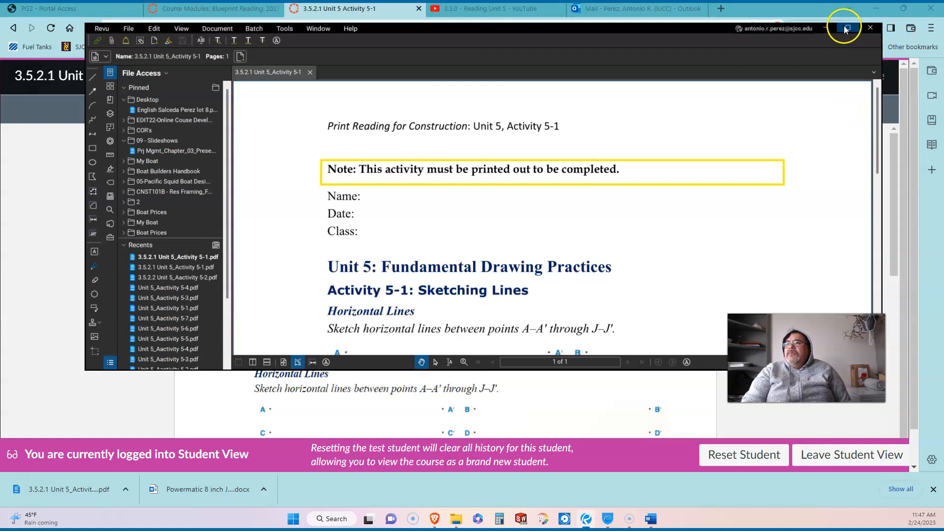
{"action": "left_click", "coordinate": [844, 26]}
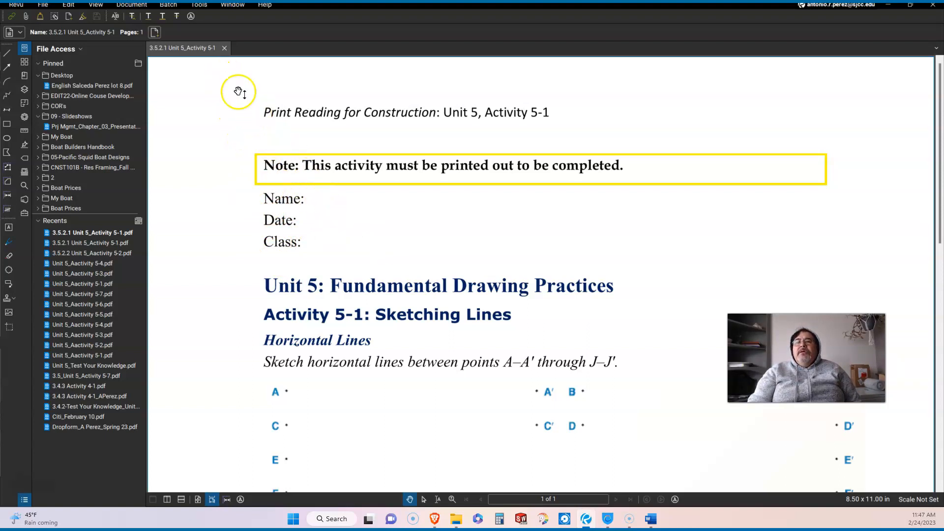
Browse the Markup tools list and close it without choosing a tool
{"action": "left_click", "coordinate": [211, 6]}
{"action": "mouse_move", "coordinate": [217, 16]}
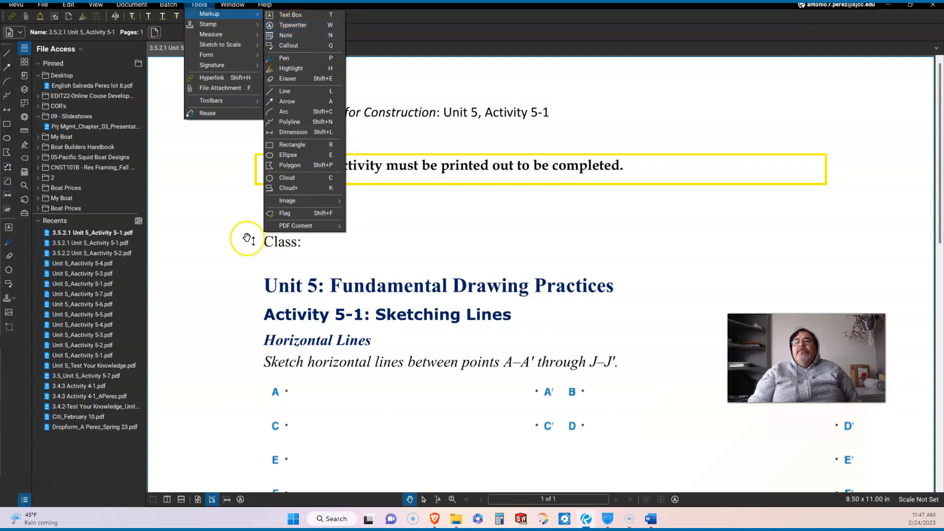
{"action": "key", "text": "Escape"}
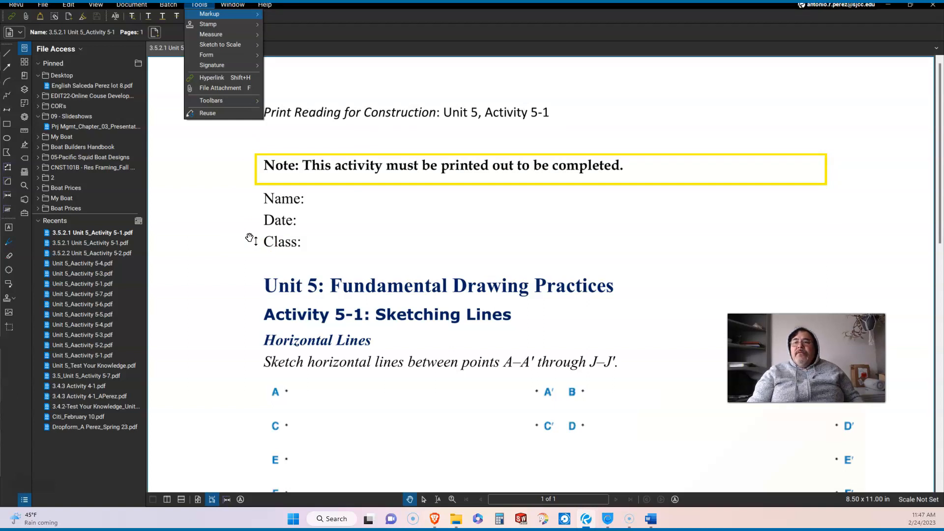
{"action": "left_click", "coordinate": [250, 239]}
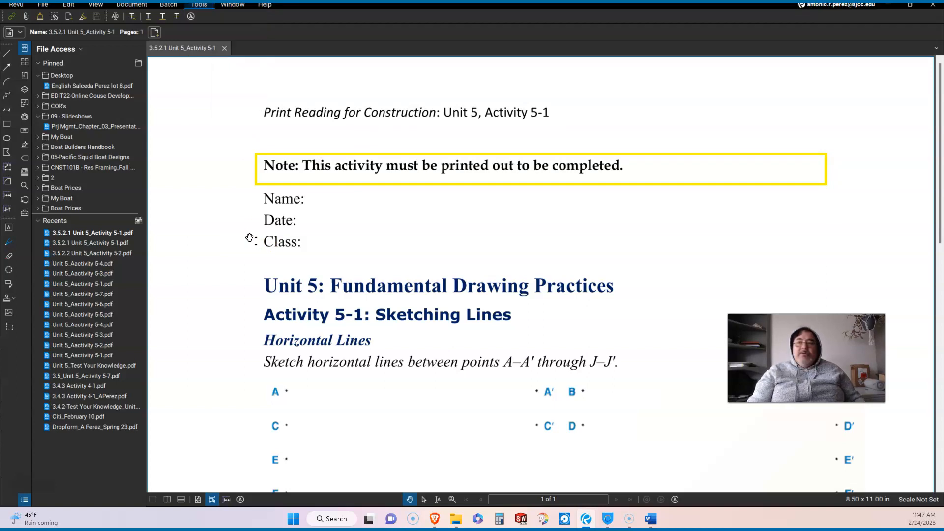
Cancel an accidental arrow beside Name: and activate the 12 pt Courier Typewriter tool
{"action": "key", "text": "a"}
{"action": "left_click", "coordinate": [324, 206]}
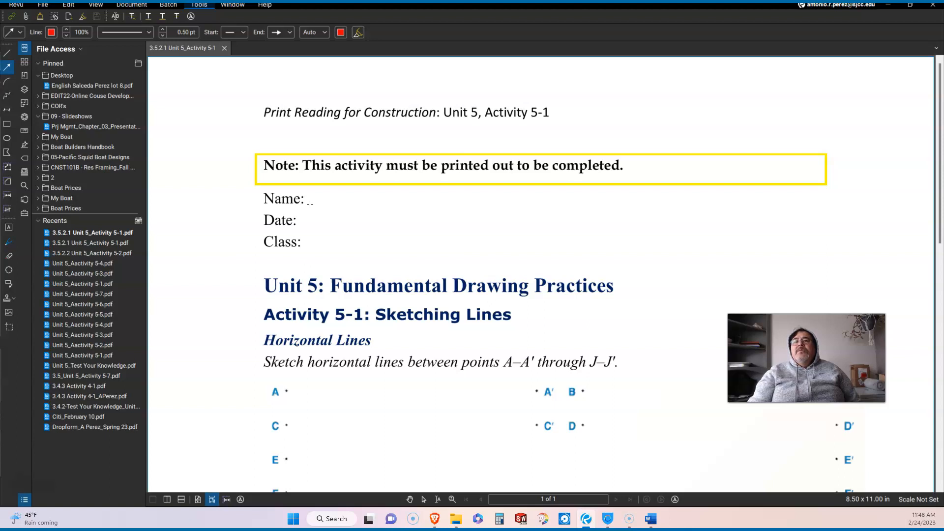
{"action": "left_click_drag", "start_coordinate": [310, 203], "coordinate": [337, 203]}
{"action": "key", "text": "Escape"}
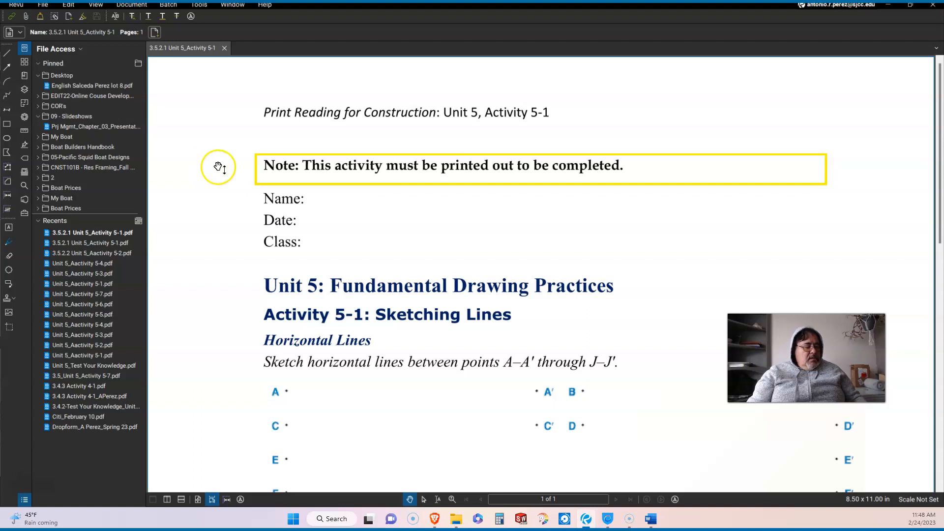
{"action": "key", "text": "w"}
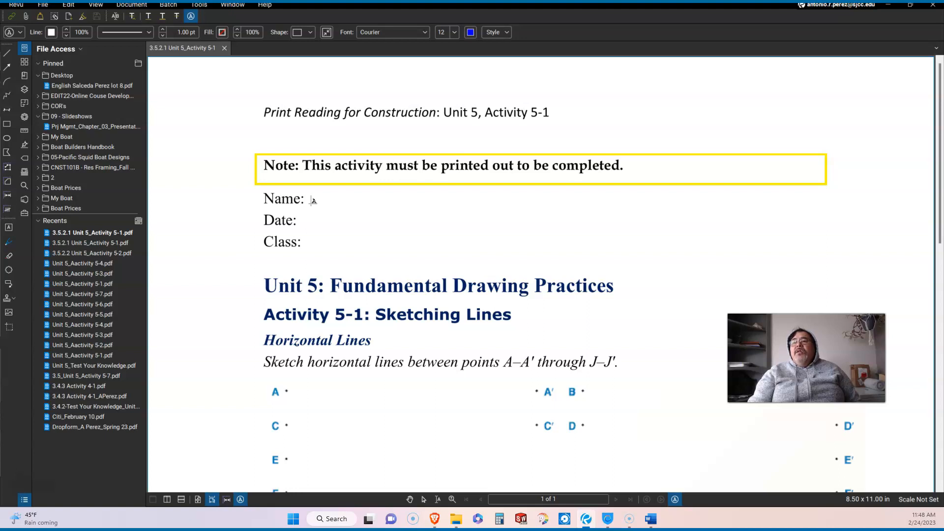
Type the student's name, 2/24/2023 and CNST 115 after the Name, Date and Class labels
{"action": "left_click", "coordinate": [314, 200]}
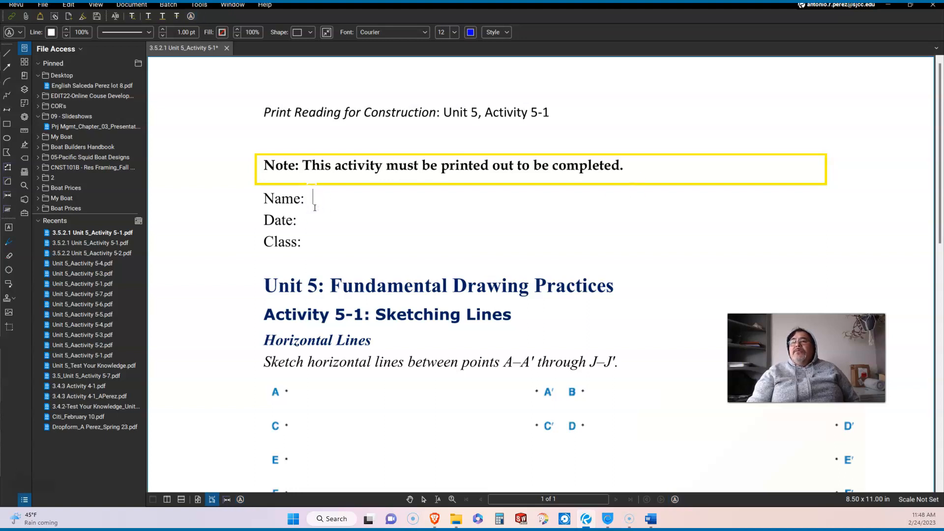
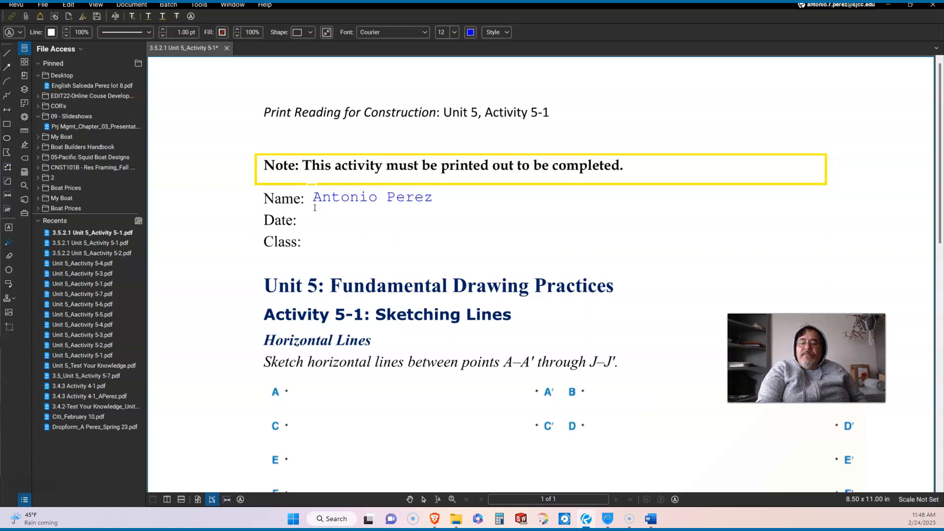
{"action": "type", "text": "2/24"}
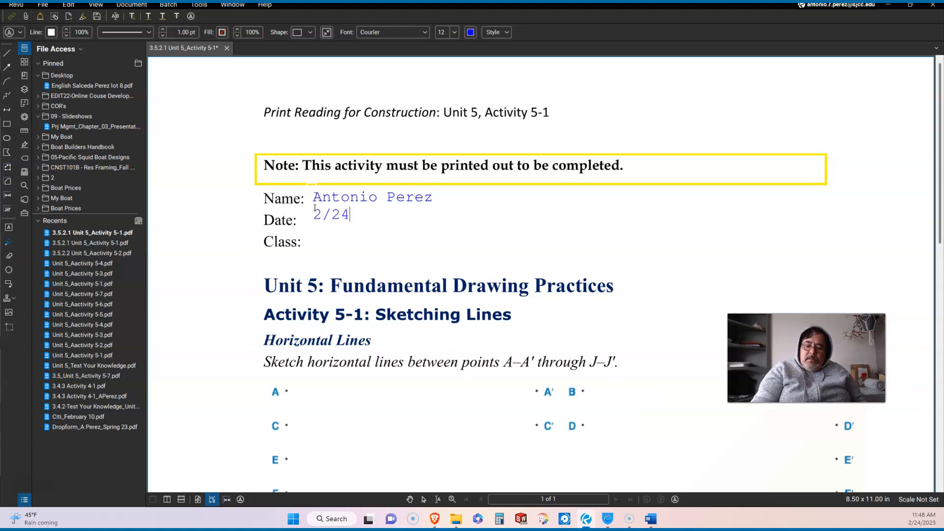
{"action": "type", "text": "/2023"}
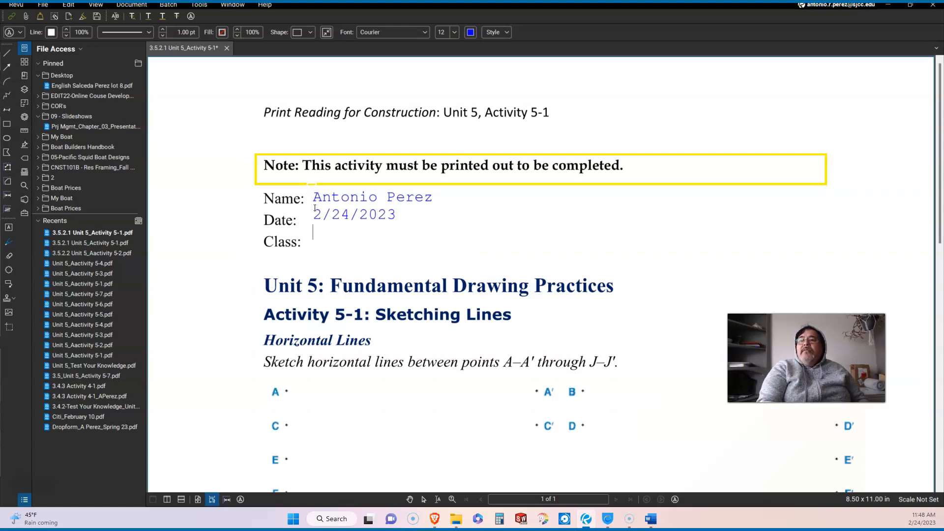
{"action": "key", "text": "Return"}
{"action": "type", "text": "CNST "}
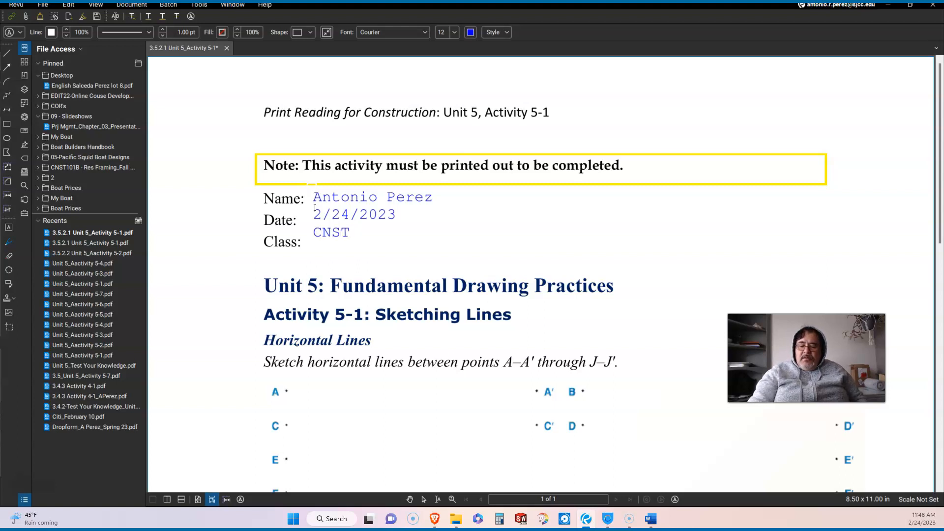
{"action": "type", "text": "115"}
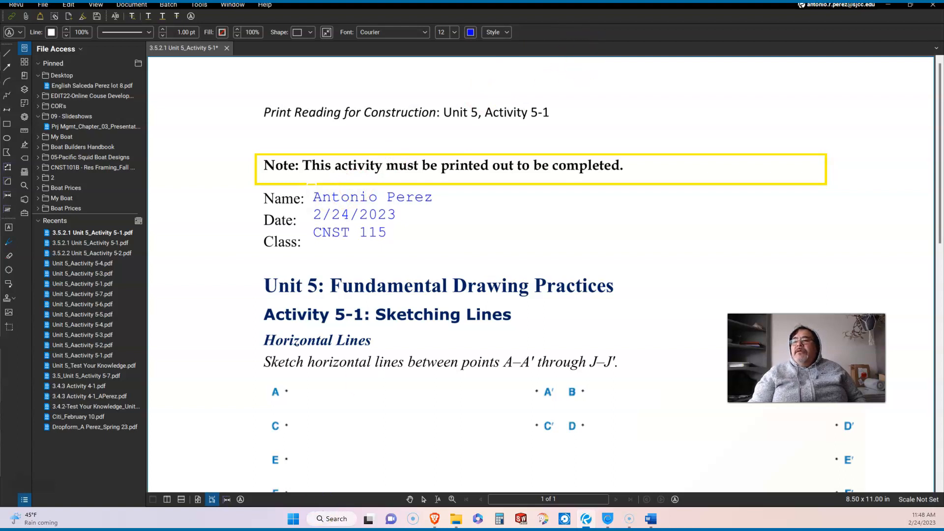
Append -120 to the class line so it reads CNST 115-120, then finish editing
{"action": "left_click", "coordinate": [436, 520]}
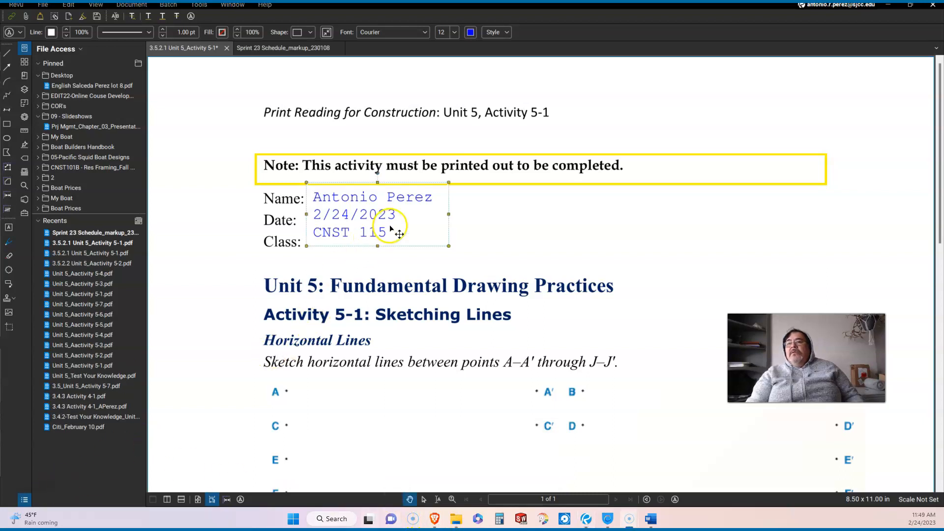
{"action": "triple_click", "coordinate": [389, 235]}
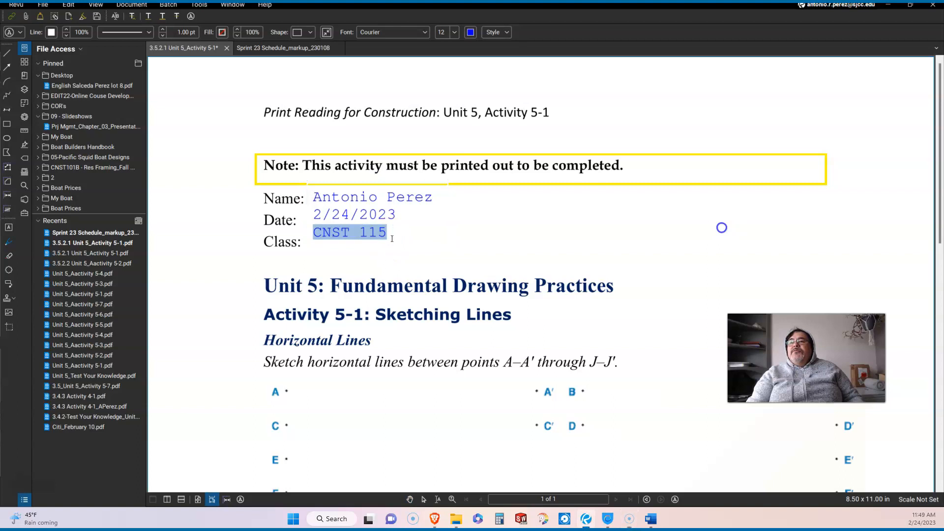
{"action": "left_click", "coordinate": [392, 239]}
{"action": "type", "text": "-"}
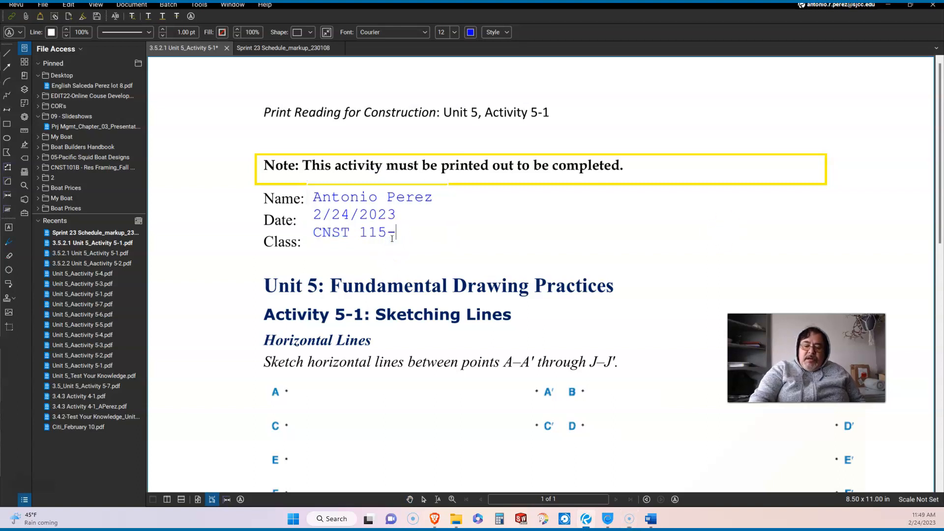
{"action": "type", "text": "120"}
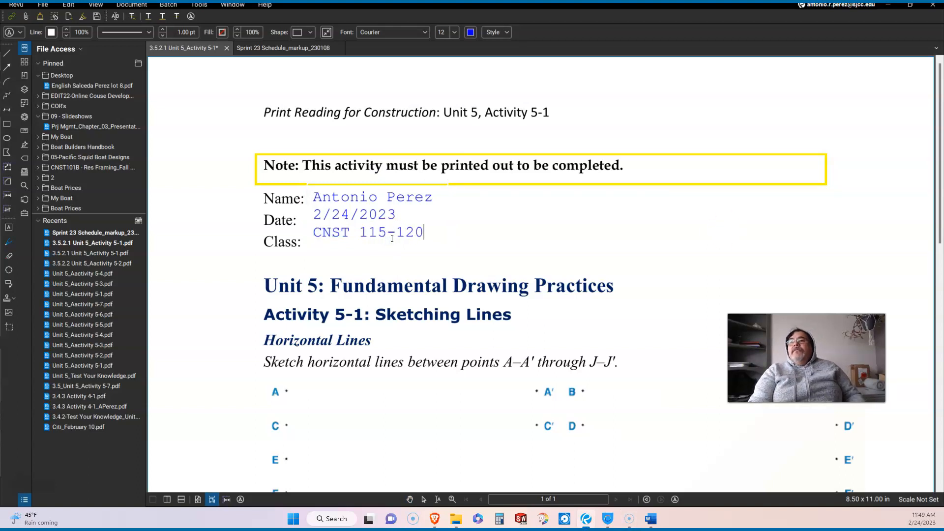
{"action": "key", "text": "Escape"}
{"action": "left_click", "coordinate": [393, 242]}
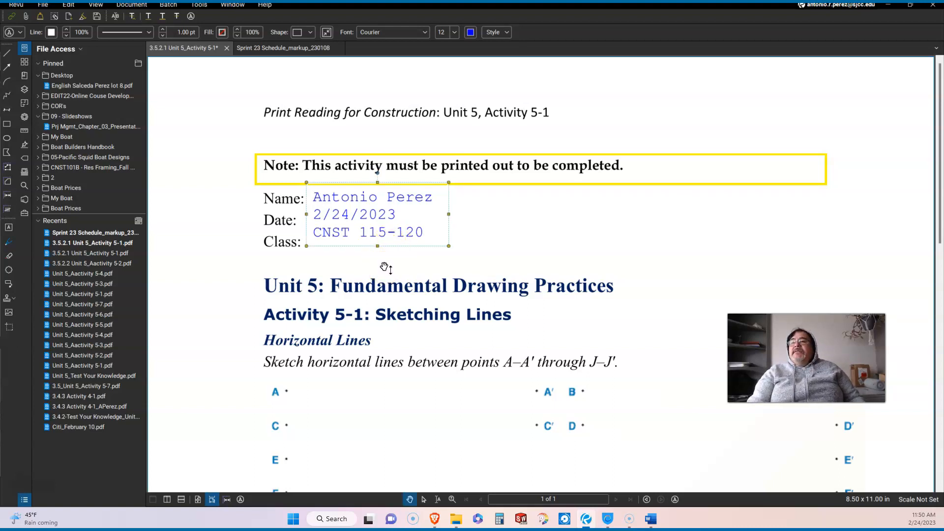
Select the header typewriter text and show its Typewriter Properties (Courier, 12 pt, blue)
{"action": "left_click", "coordinate": [333, 231]}
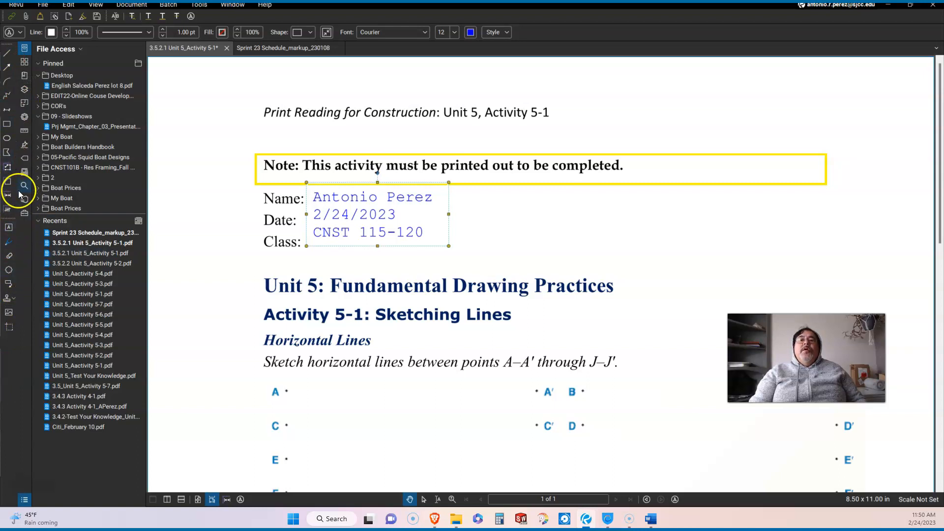
{"action": "left_click", "coordinate": [24, 118]}
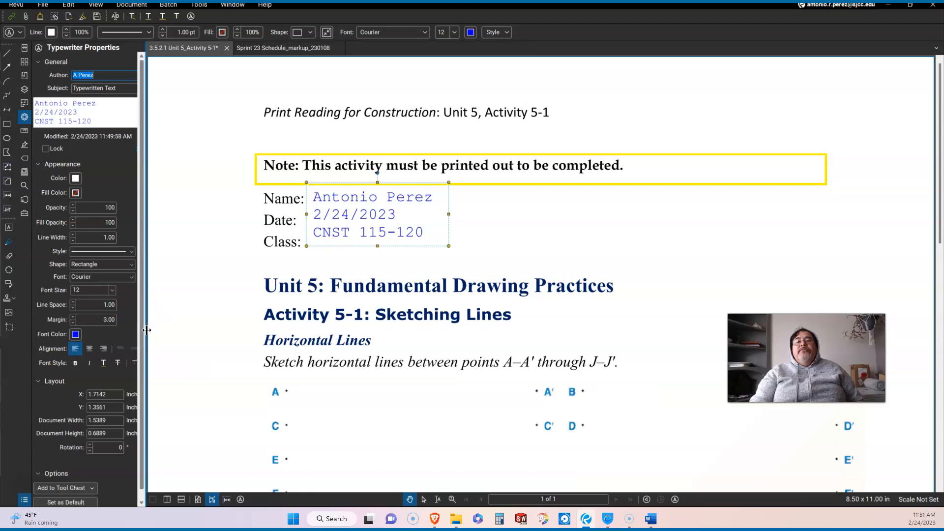
Widen the Properties panel and raise the typewriter Line Space from 1.00 to 1.40
{"action": "left_click_drag", "start_coordinate": [146, 330], "coordinate": [236, 345]}
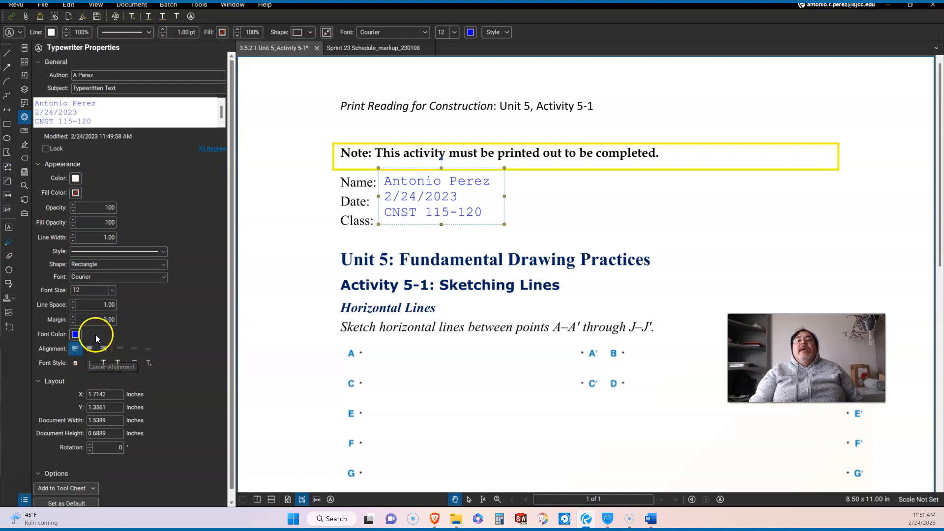
{"action": "left_click", "coordinate": [83, 317]}
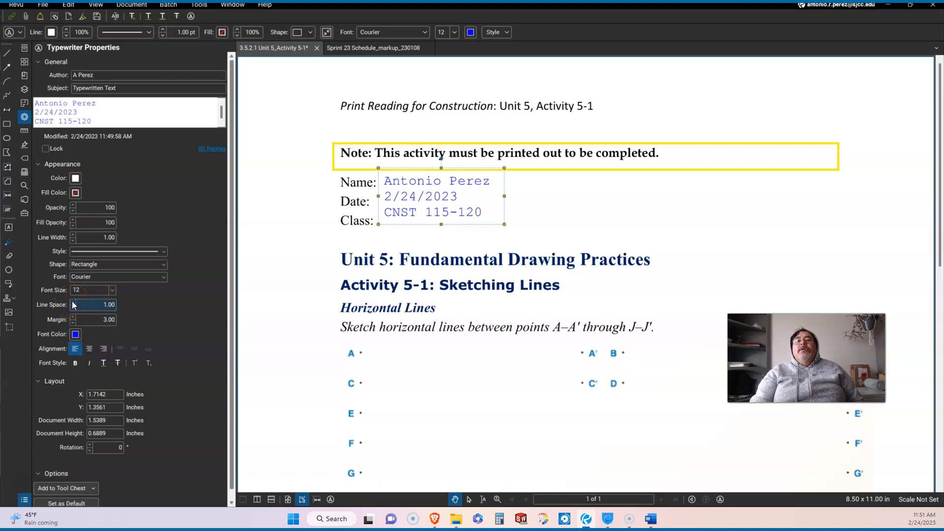
{"action": "left_click", "coordinate": [73, 302]}
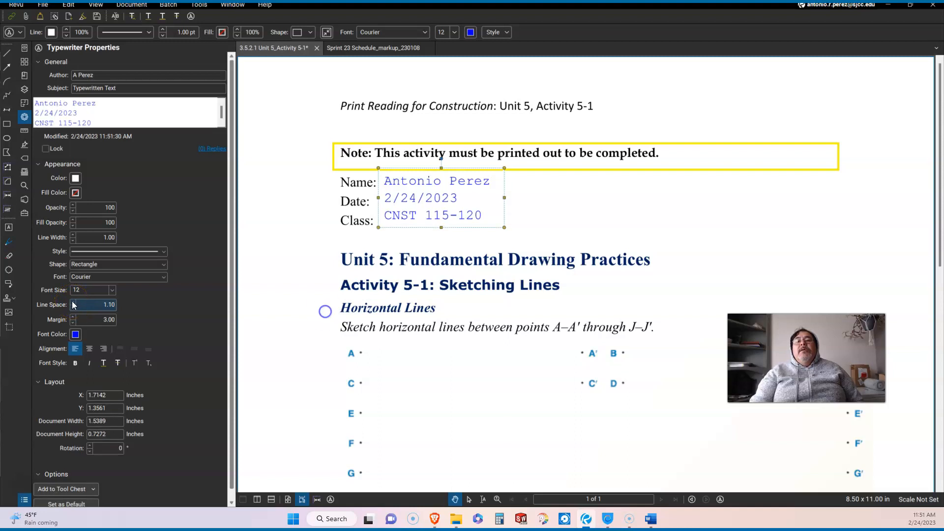
{"action": "left_click", "coordinate": [72, 302]}
{"action": "left_click", "coordinate": [72, 302]}
{"action": "left_click", "coordinate": [72, 302]}
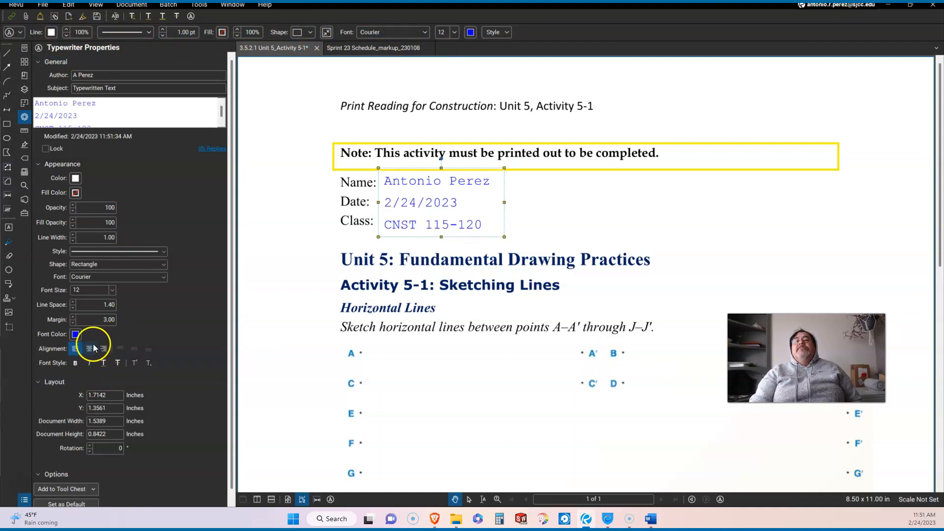
{"action": "left_click", "coordinate": [18, 34]}
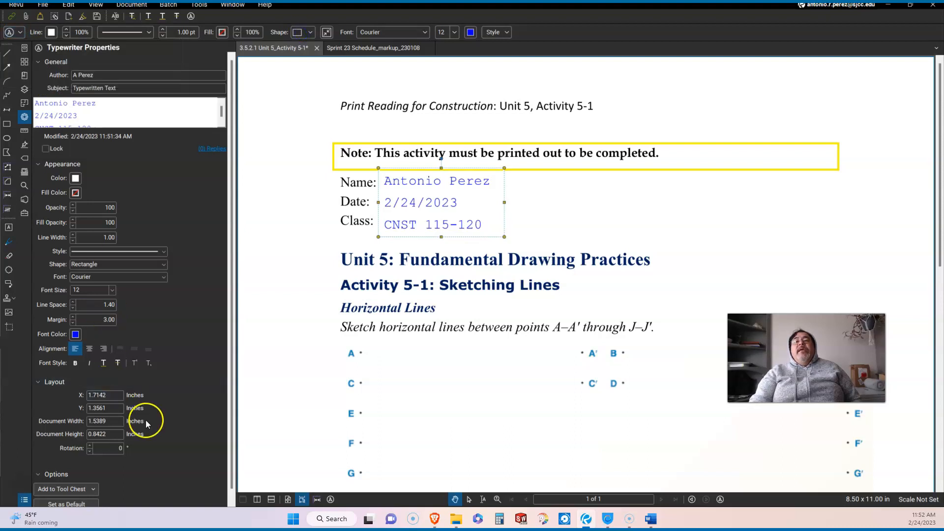
{"action": "left_click", "coordinate": [96, 317]}
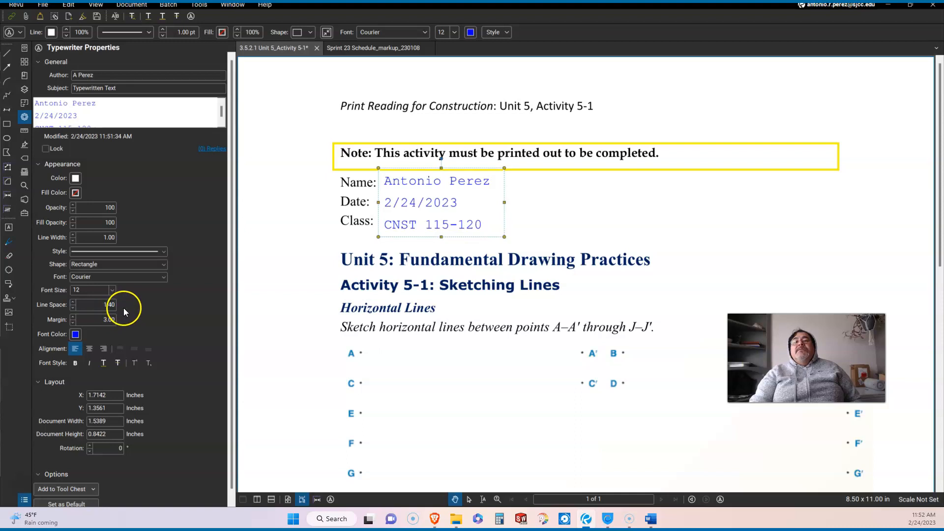
{"action": "scroll", "coordinate": [160, 353], "scroll_direction": "down", "scroll_amount": 1}
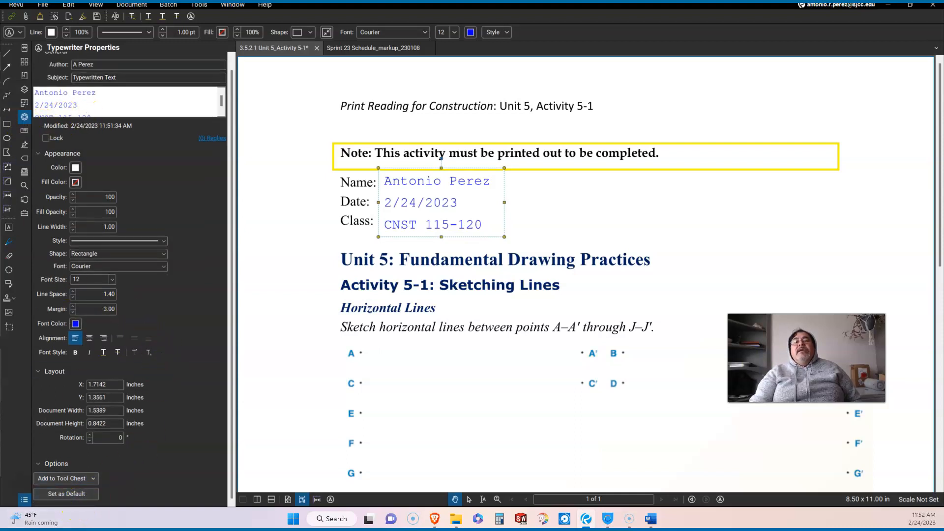
Set the Courier 12 pt, 1.40 line-spaced typewriter style as default, checking the Tool Chest
{"action": "left_click", "coordinate": [72, 494]}
{"action": "left_click", "coordinate": [72, 495]}
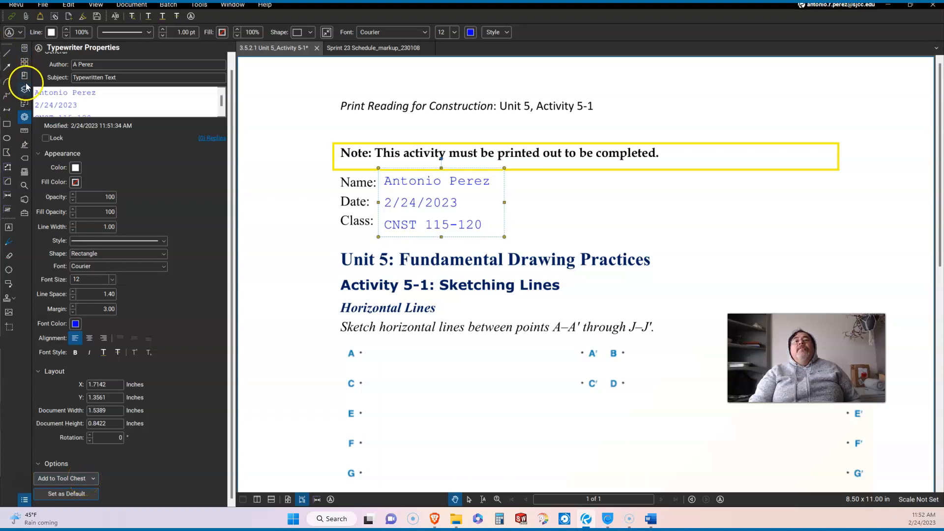
{"action": "left_click", "coordinate": [25, 215]}
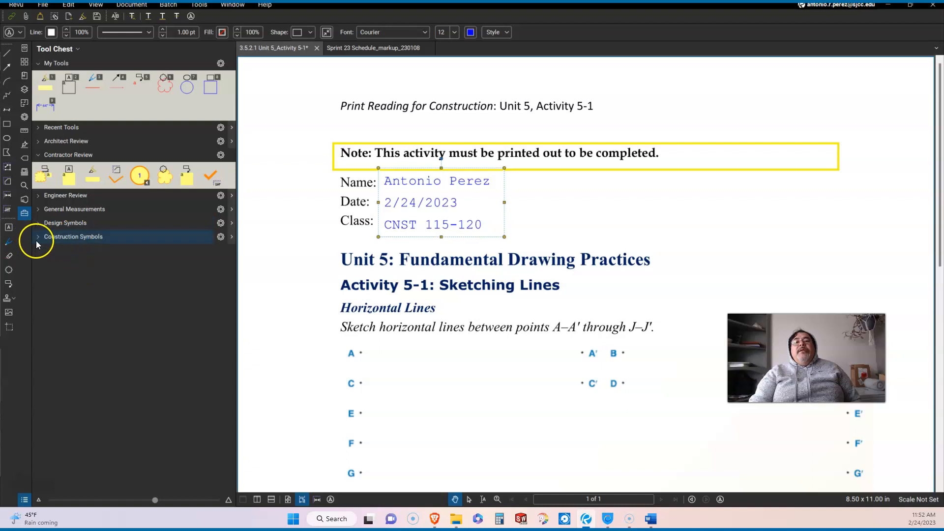
{"action": "left_click", "coordinate": [28, 117]}
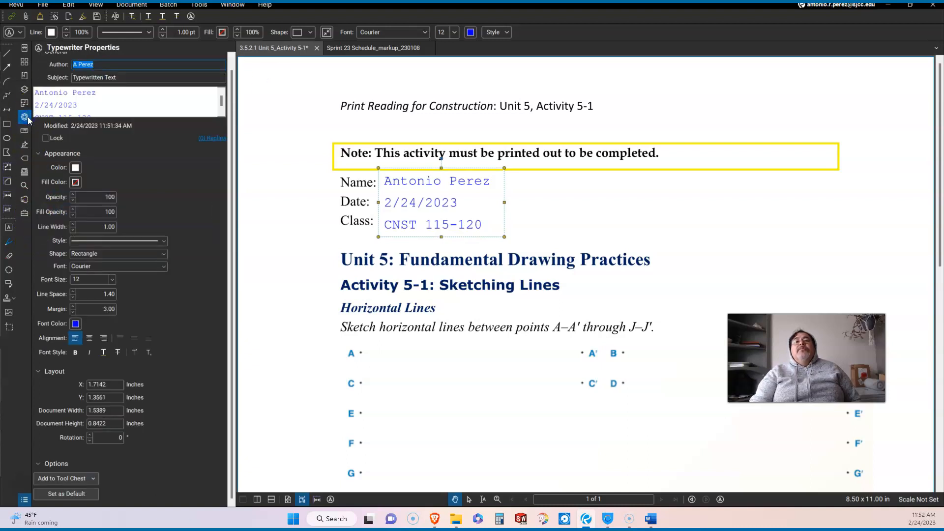
Resize the side panel and deselect the header text so File Properties are shown
{"action": "double_click", "coordinate": [235, 259]}
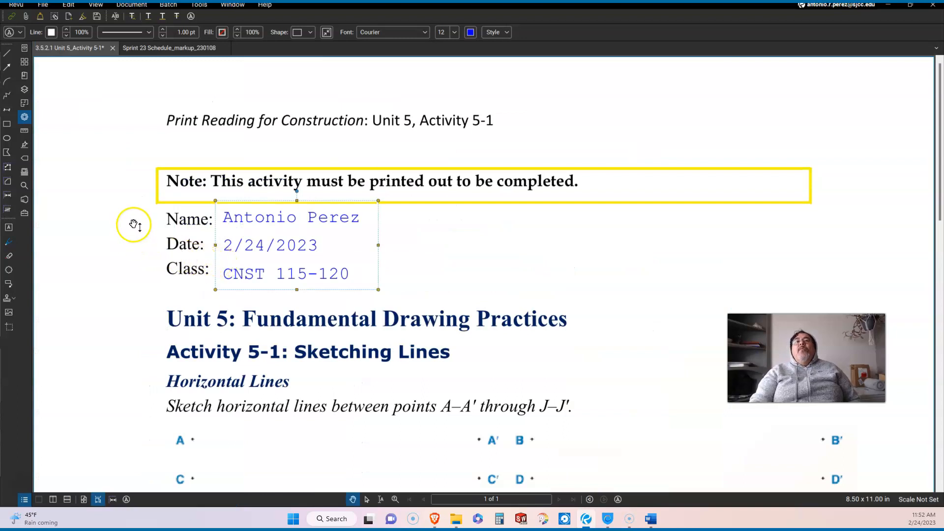
{"action": "left_click", "coordinate": [28, 118]}
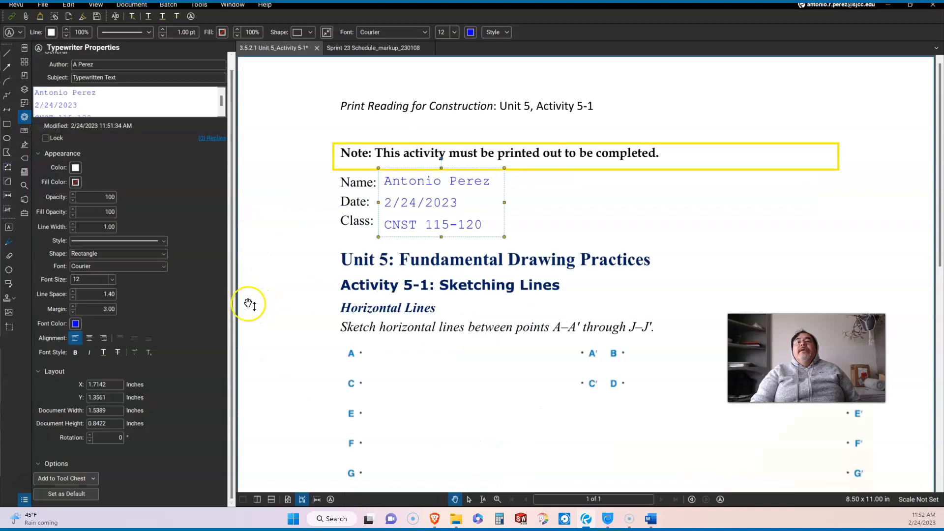
{"action": "left_click_drag", "start_coordinate": [231, 300], "coordinate": [187, 334]}
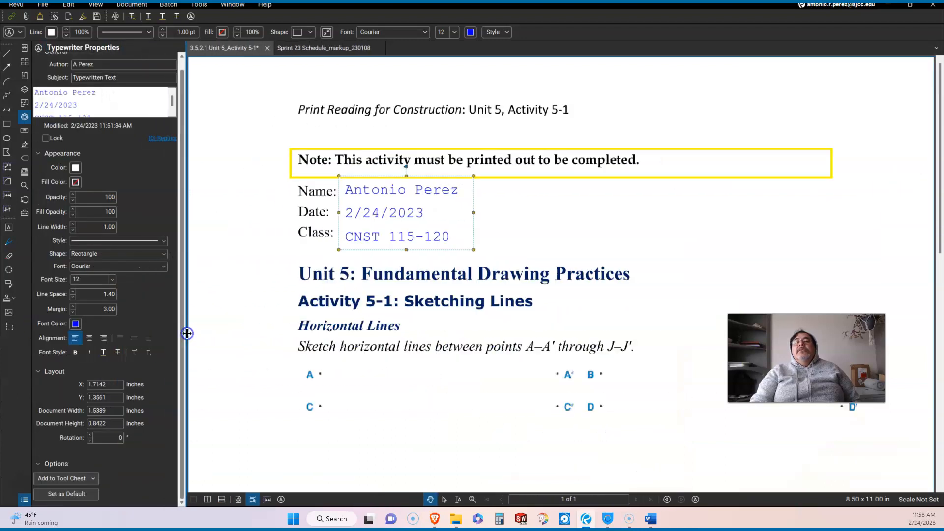
{"action": "left_click", "coordinate": [217, 330]}
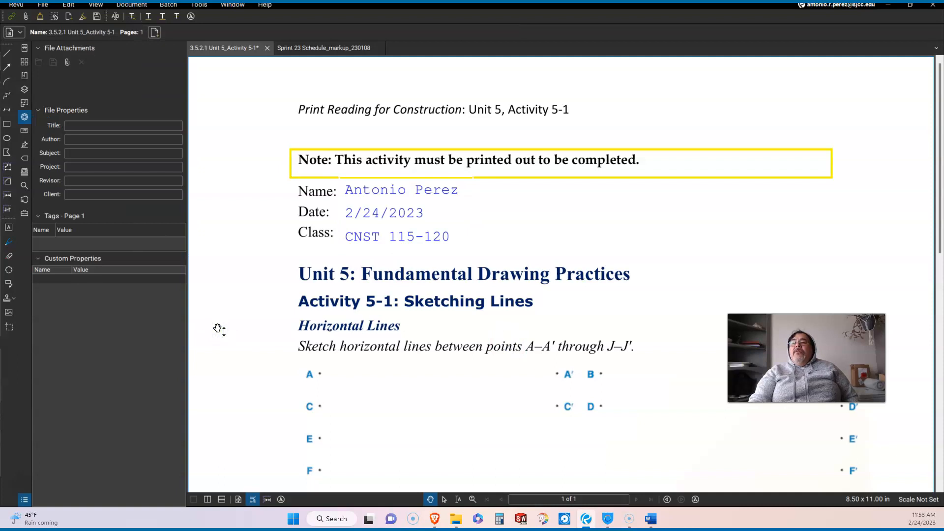